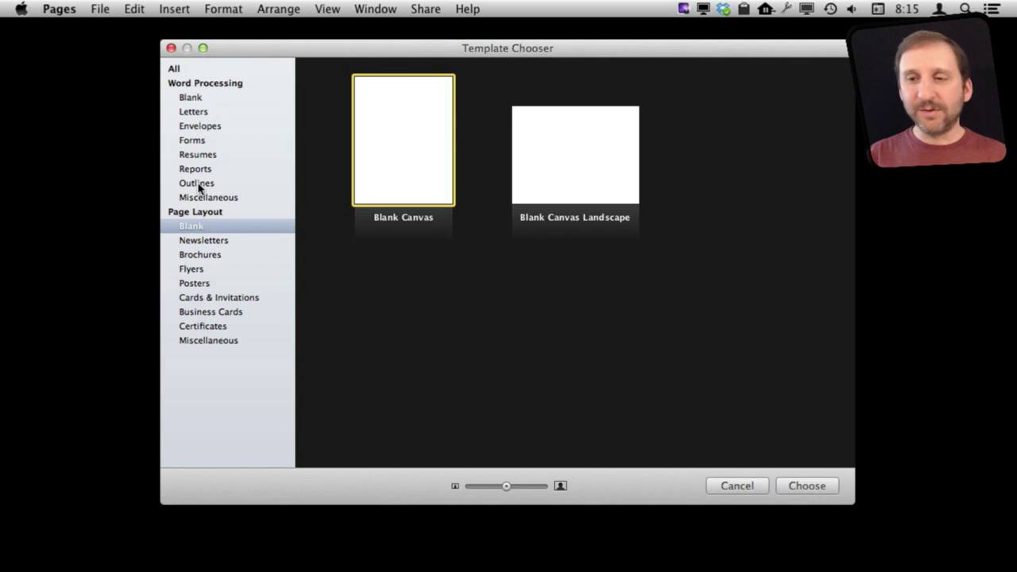
Create an untitled page layout document from the Blank Canvas template
left_click(190, 228)
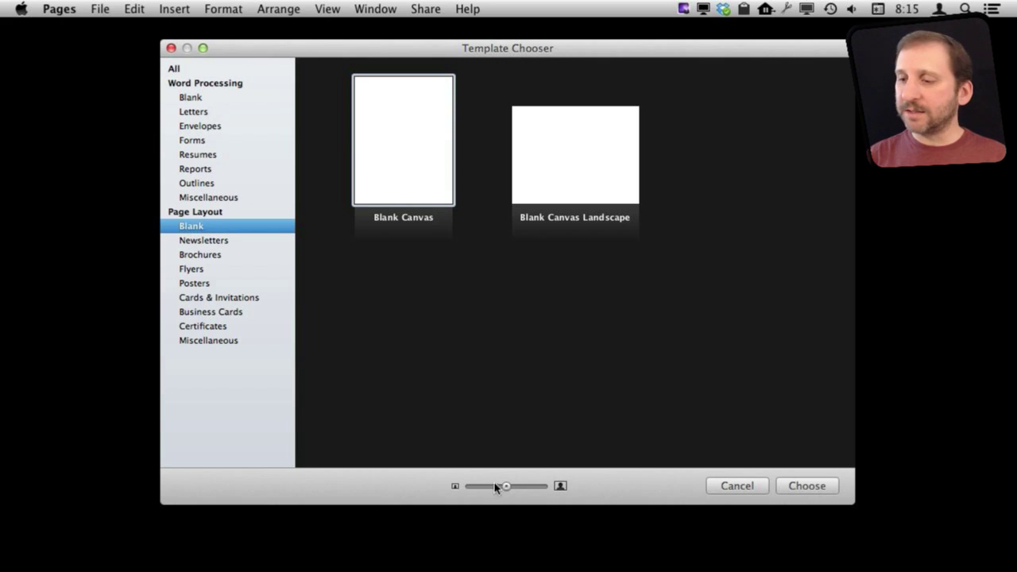
left_click(806, 485)
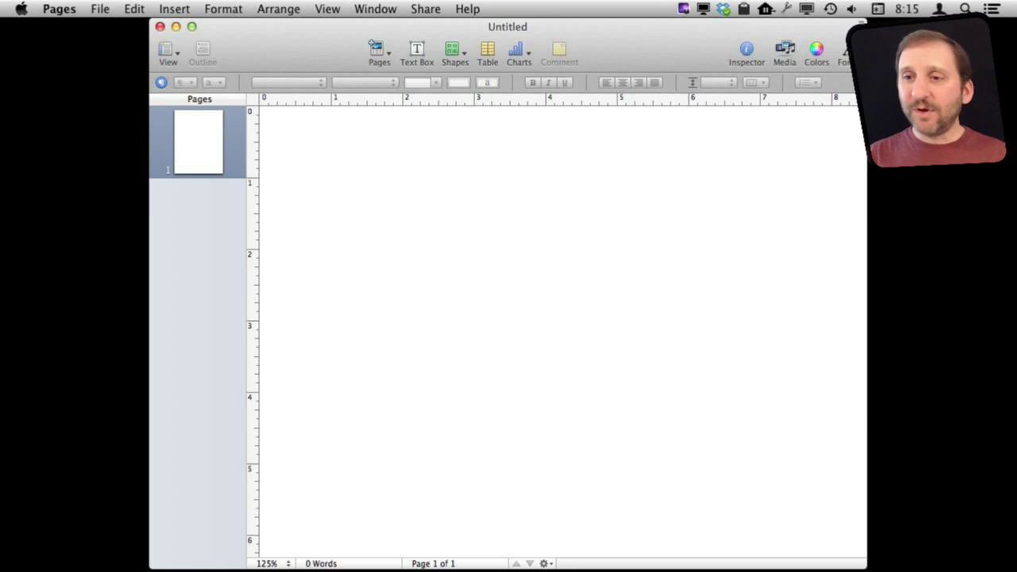
Hide and then show the rulers from the View menu
left_click(327, 9)
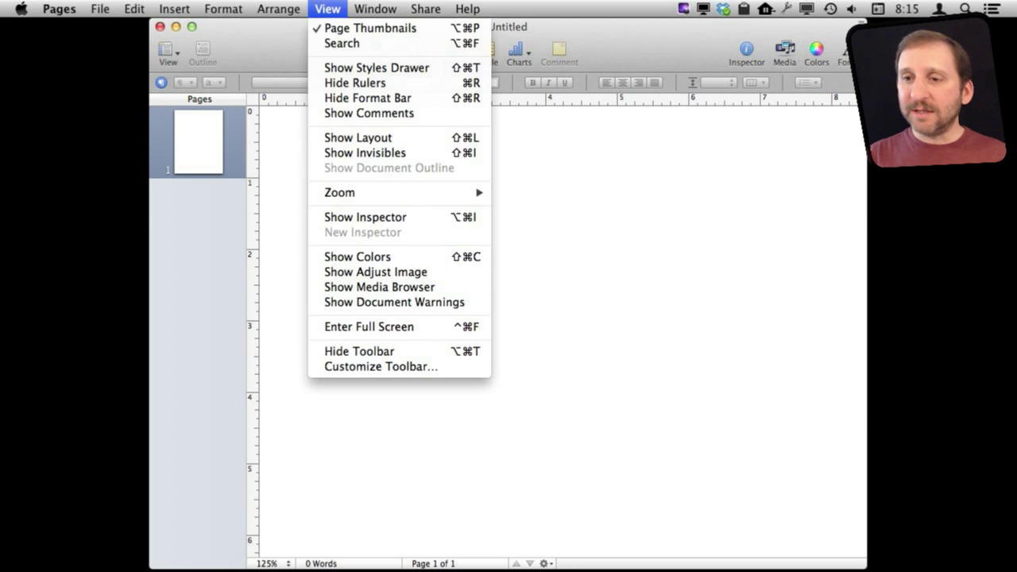
left_click(362, 83)
left_click(333, 8)
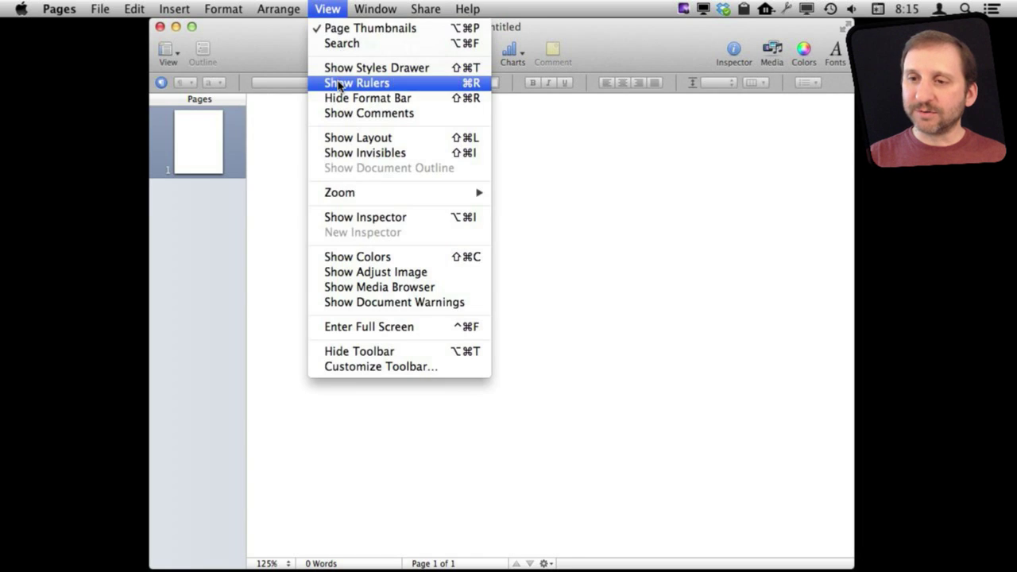
left_click(339, 83)
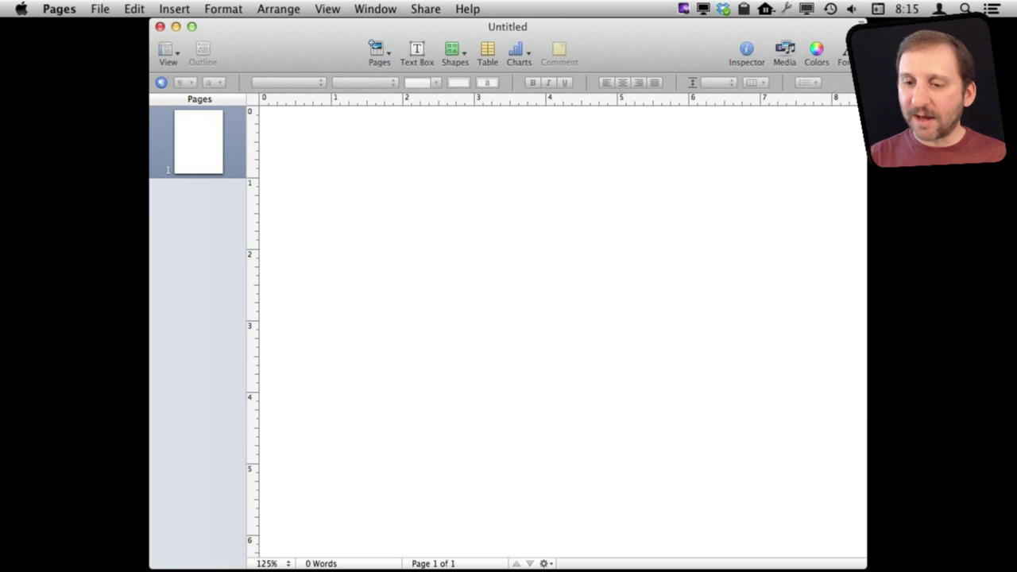
Set the page zoom to 100% and drag a vertical guide onto the page
left_click(270, 563)
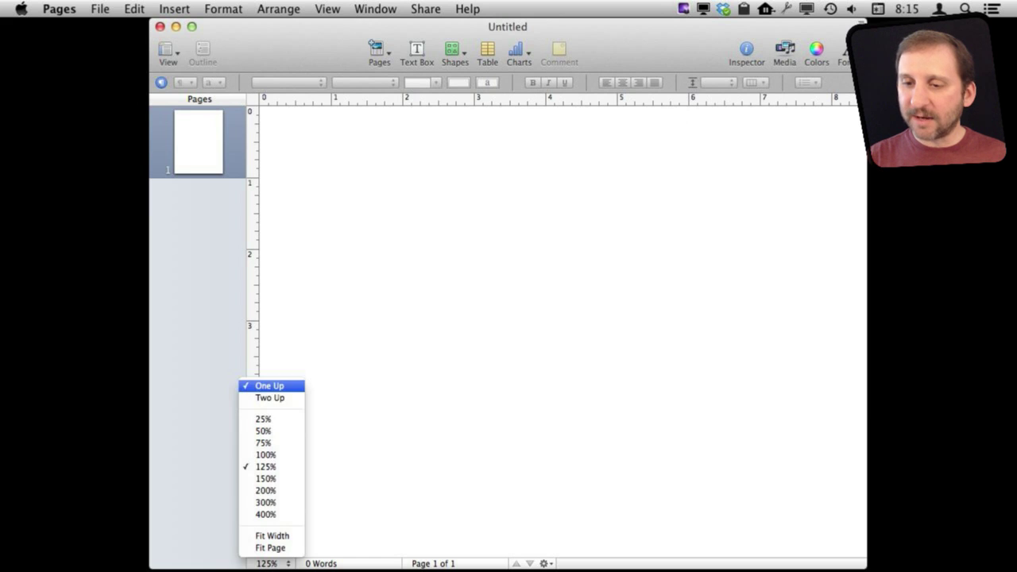
left_click(268, 455)
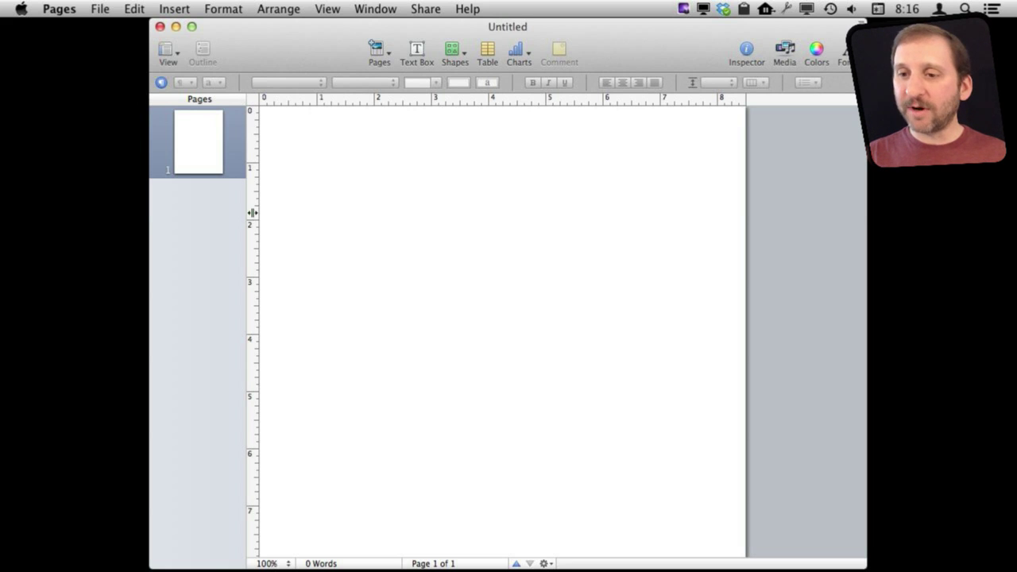
left_click_drag(252, 213, 367, 221)
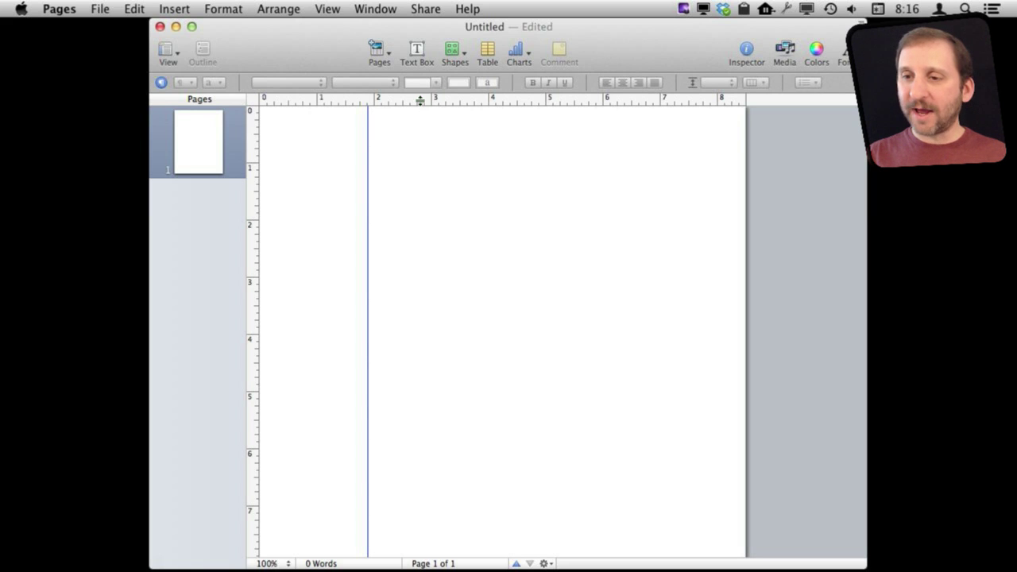
Drag out a horizontal guide near the top, a second vertical guide, and a lower horizontal guide
left_click_drag(420, 100, 410, 189)
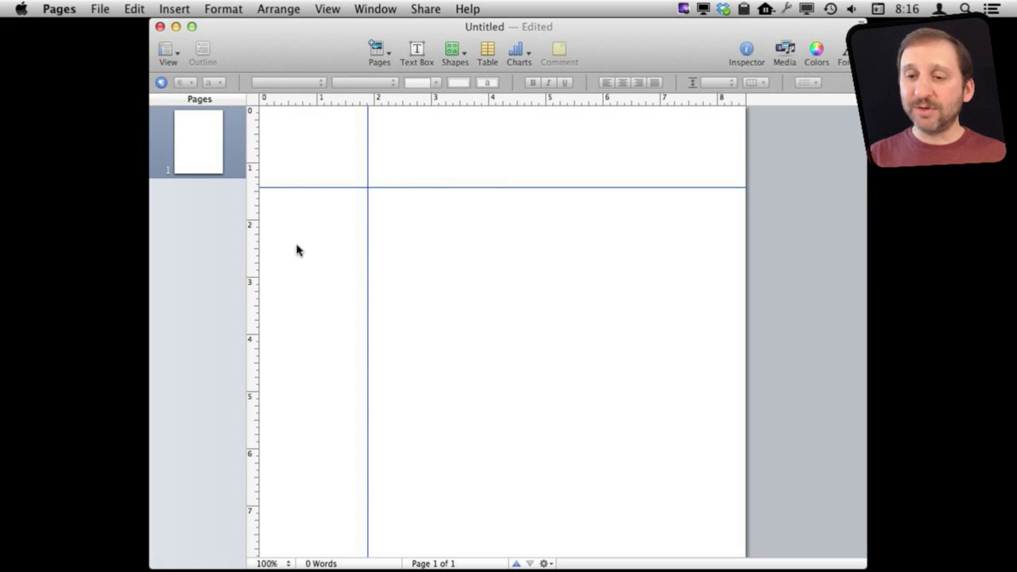
left_click_drag(256, 300, 528, 270)
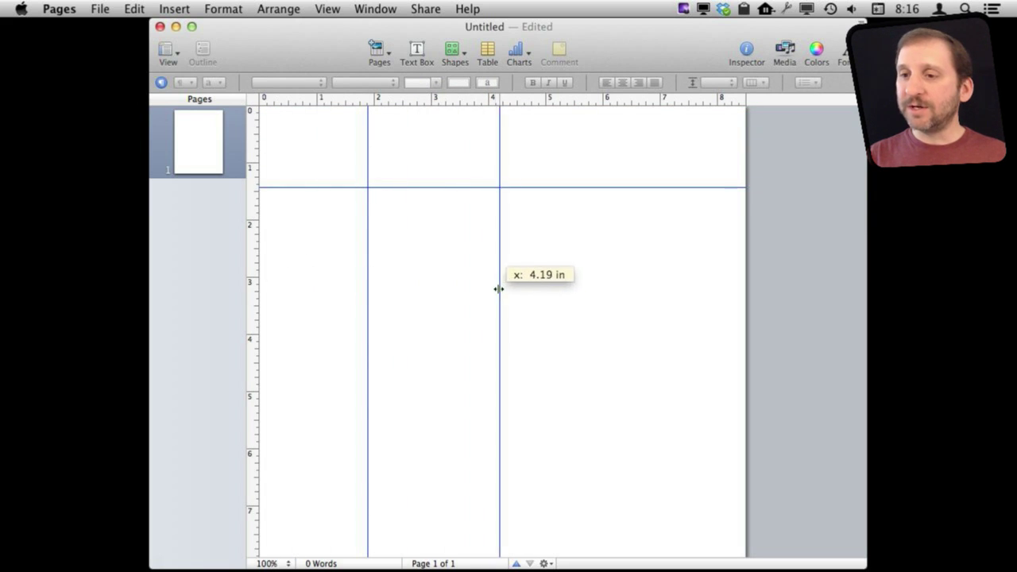
left_click_drag(465, 106, 446, 331)
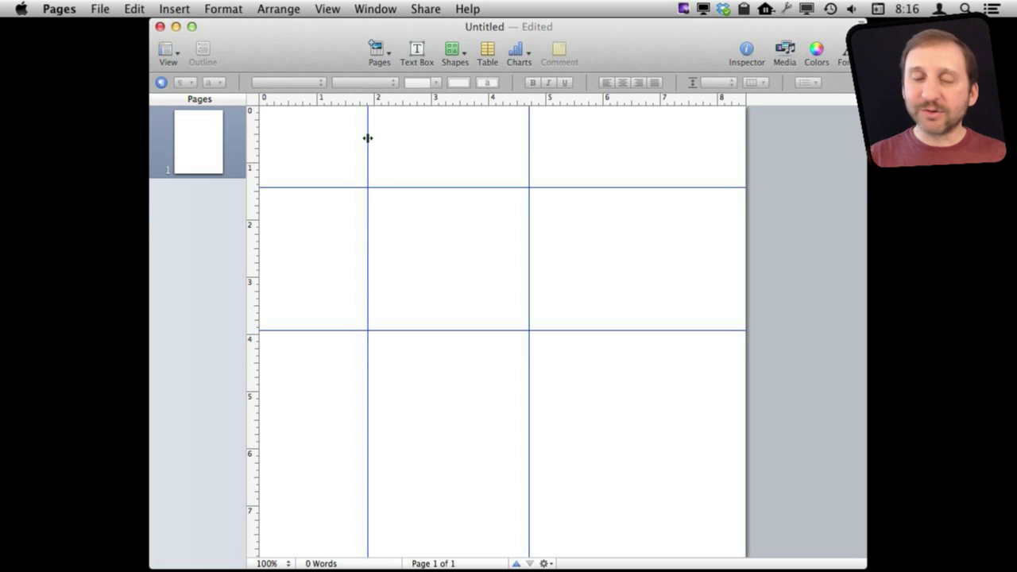
Position the vertical guides at 2 in and 5 in and the lower horizontal guide at 4 in
mouse_move(367, 138)
left_mouse_down()
mouse_move(341, 146)
mouse_move(386, 150)
mouse_move(372, 144)
left_mouse_up()
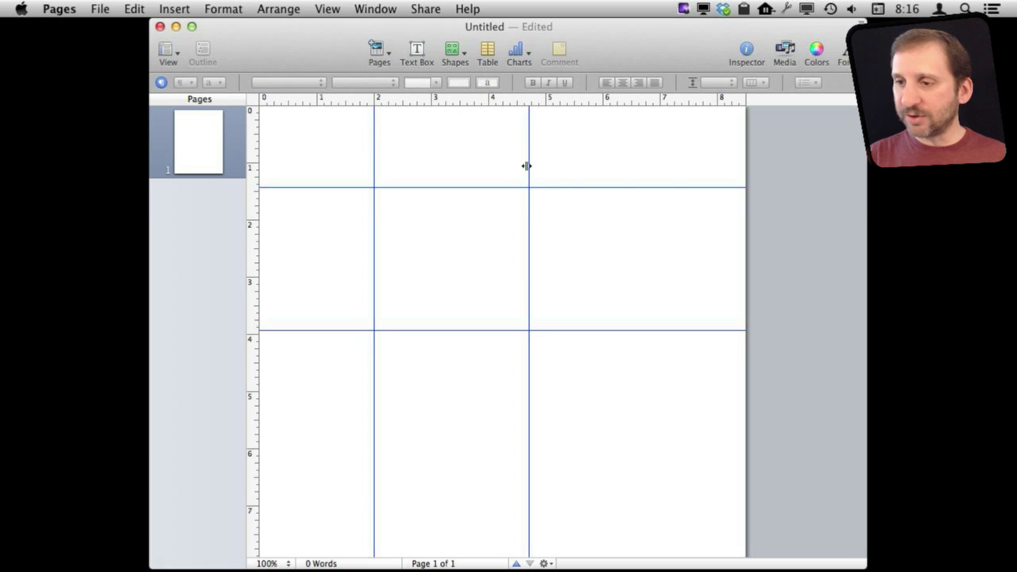
mouse_move(526, 166)
left_mouse_down()
mouse_move(545, 164)
mouse_move(504, 163)
left_mouse_up()
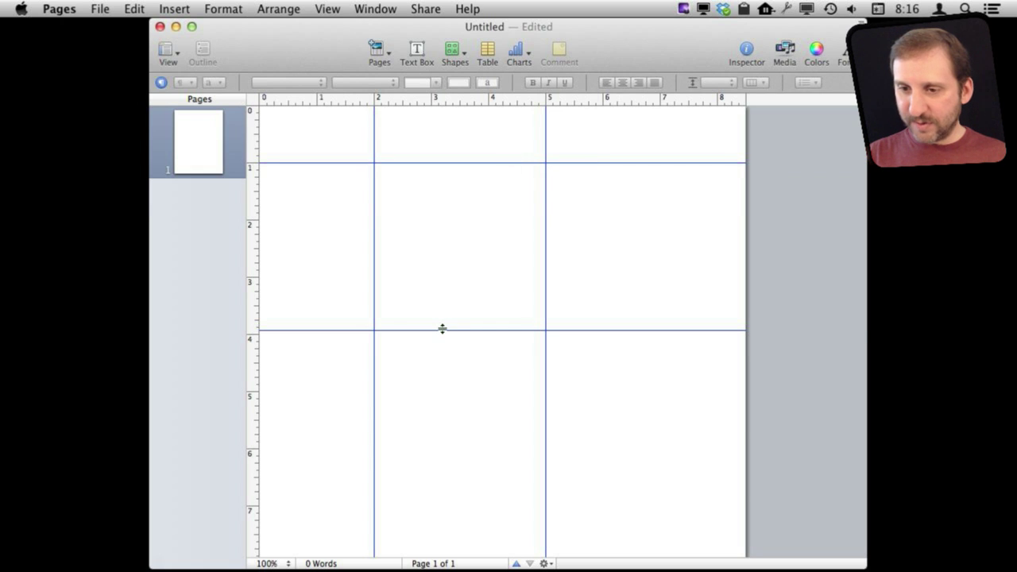
left_click_drag(443, 329, 442, 334)
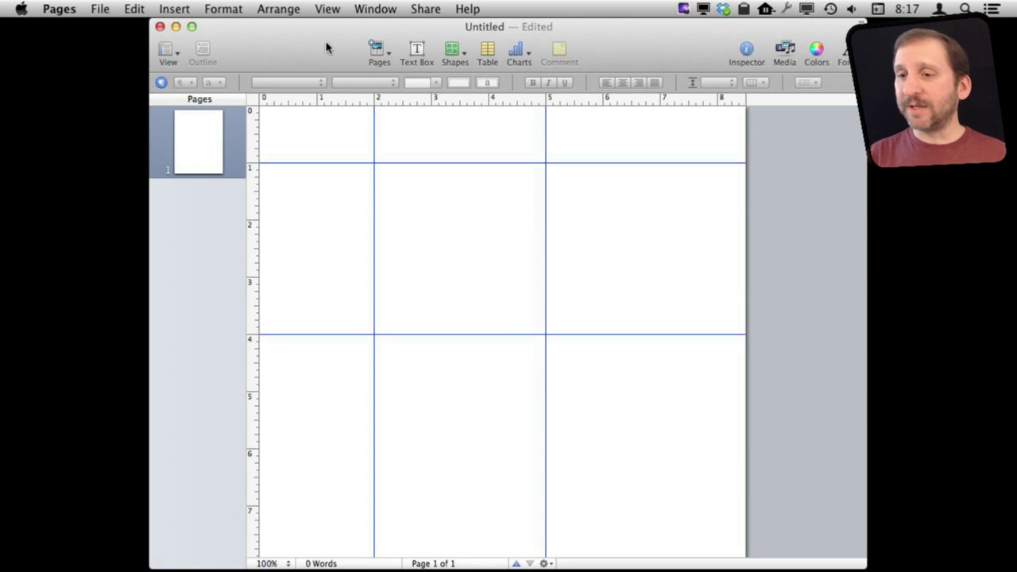
Insert a green square and move it to the top on the 5 in guide
left_click(459, 62)
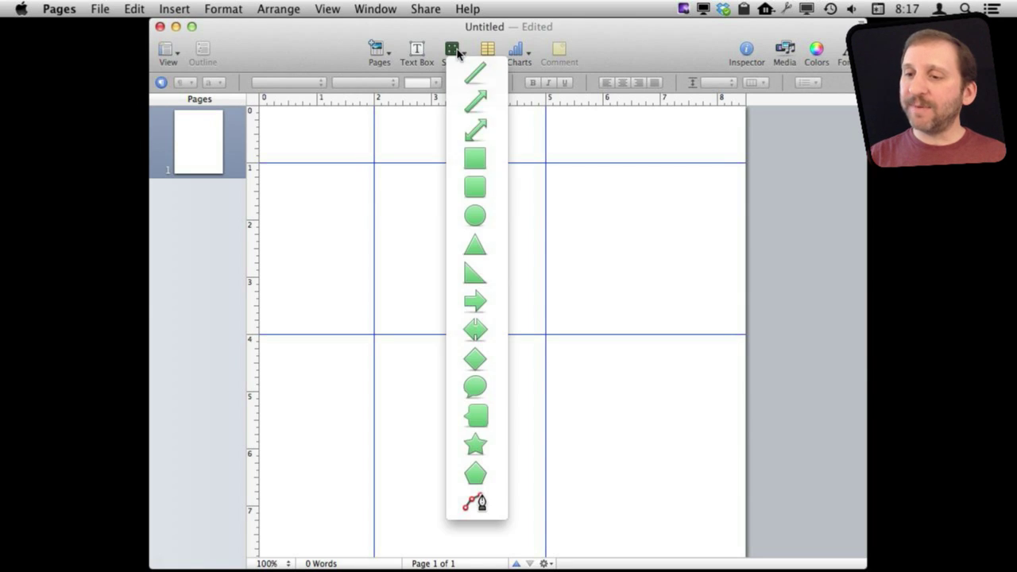
left_click(482, 159)
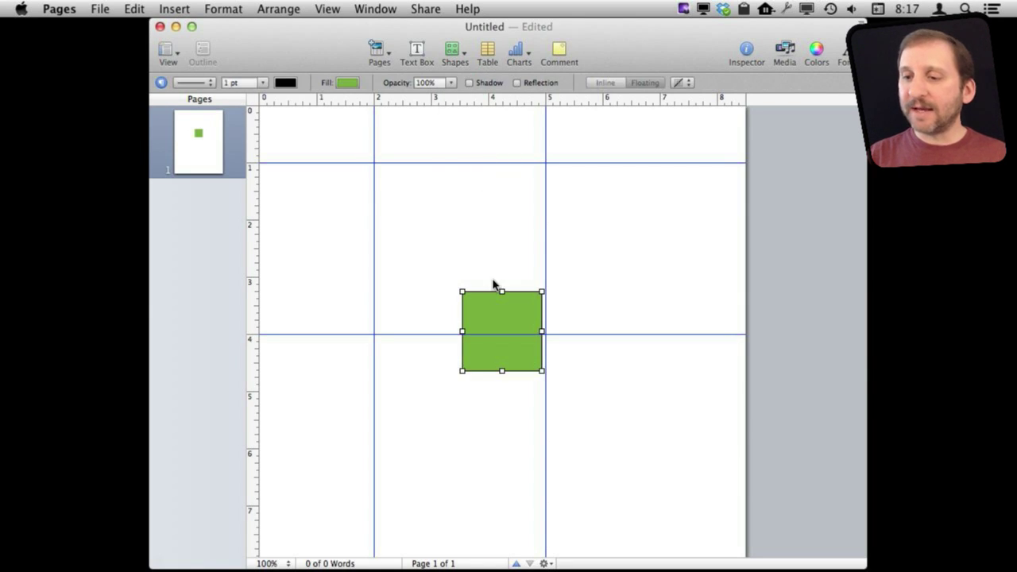
mouse_move(499, 316)
left_mouse_down()
mouse_move(456, 246)
mouse_move(544, 262)
mouse_move(528, 236)
mouse_move(548, 236)
mouse_move(450, 191)
mouse_move(453, 161)
mouse_move(454, 170)
mouse_move(485, 174)
mouse_move(539, 165)
left_mouse_up()
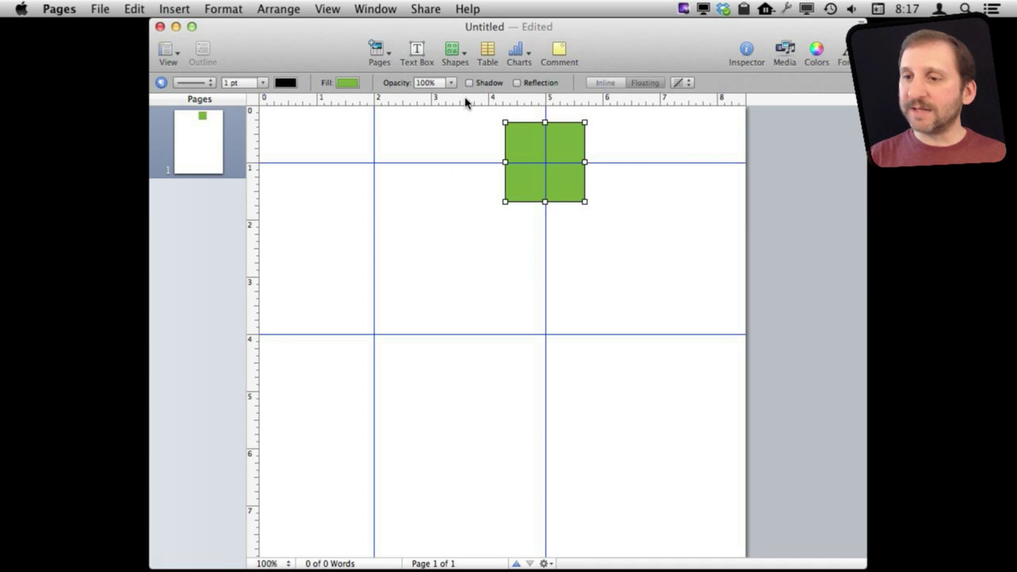
Add a second green square centred on the 5 in/4 in crossing and move the first toward the left guide
left_click(457, 57)
left_click(475, 159)
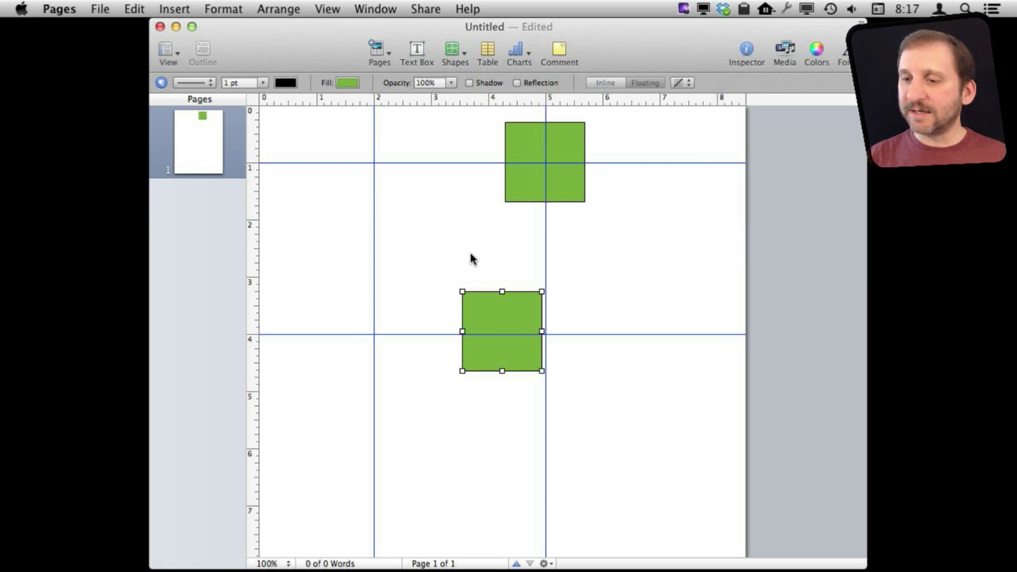
left_click_drag(495, 331, 545, 332)
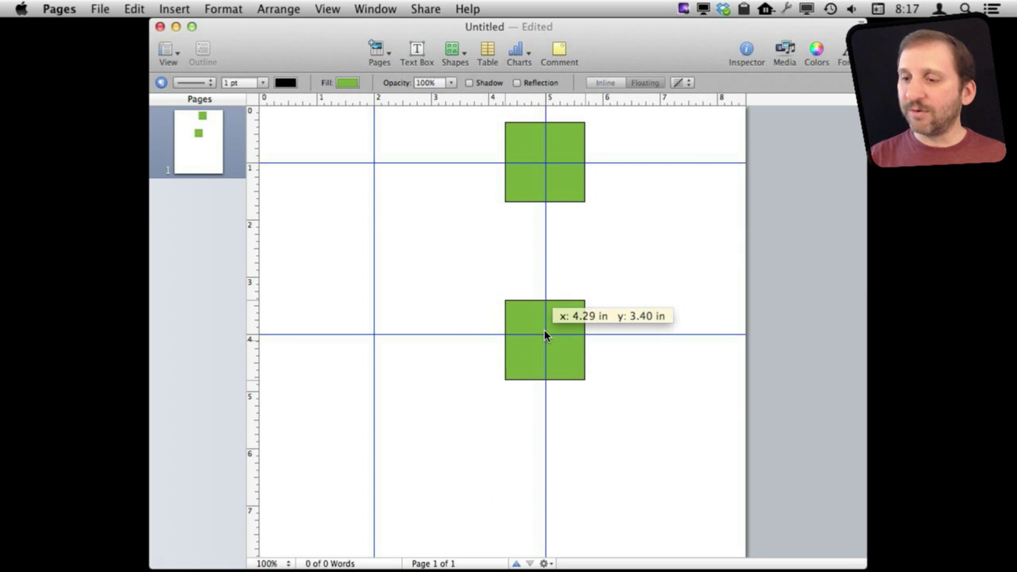
left_click_drag(544, 332, 545, 331)
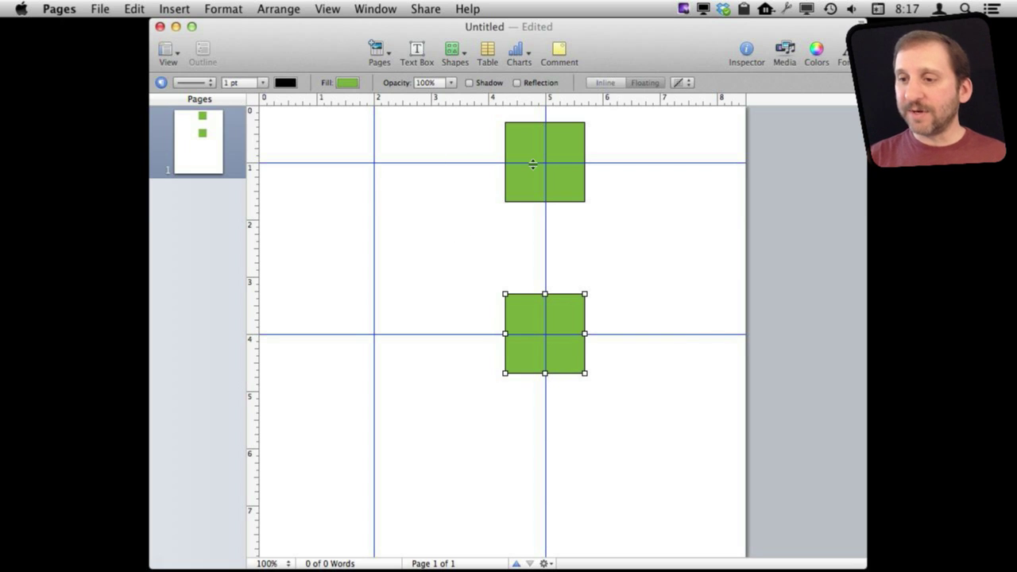
mouse_move(534, 139)
left_mouse_down()
mouse_move(491, 178)
mouse_move(504, 185)
mouse_move(480, 171)
mouse_move(393, 177)
mouse_move(413, 187)
left_mouse_up()
left_click(59, 9)
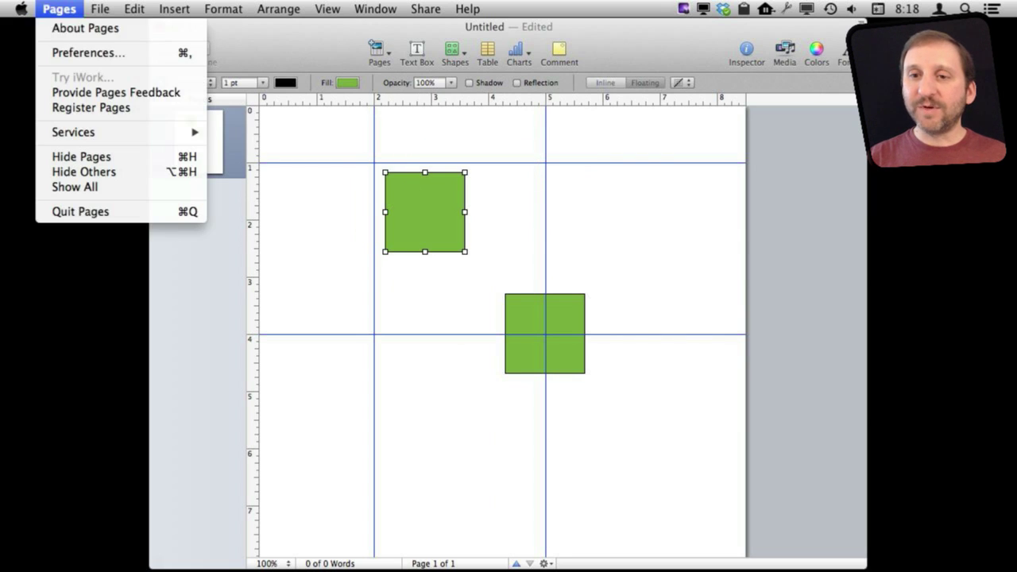
Resize the top square to fill the guide box from 2 in to 5 in and 1 in to 4 in
left_click(64, 52)
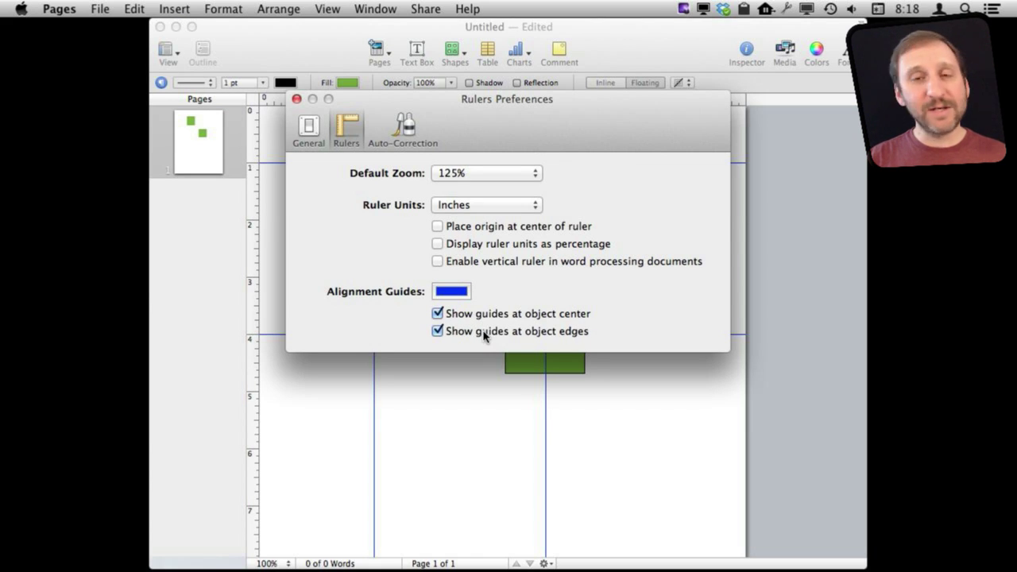
left_click(296, 100)
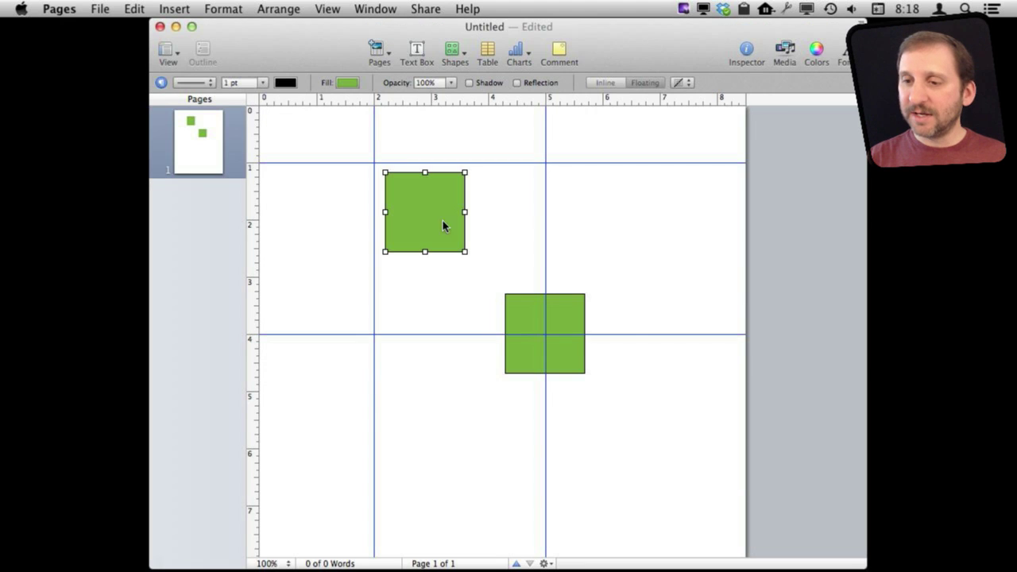
left_click_drag(424, 220, 414, 210)
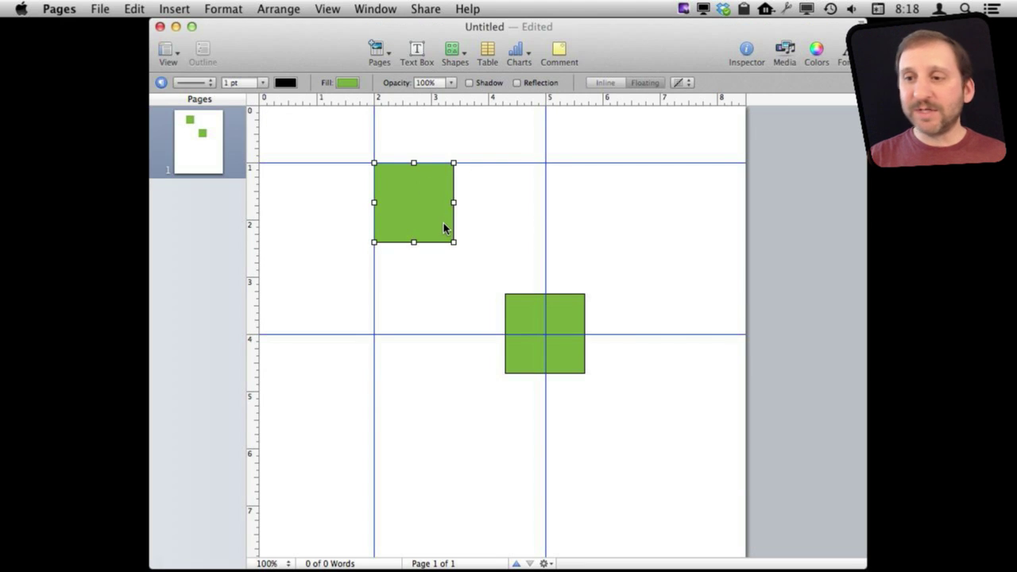
left_click_drag(454, 204, 543, 205)
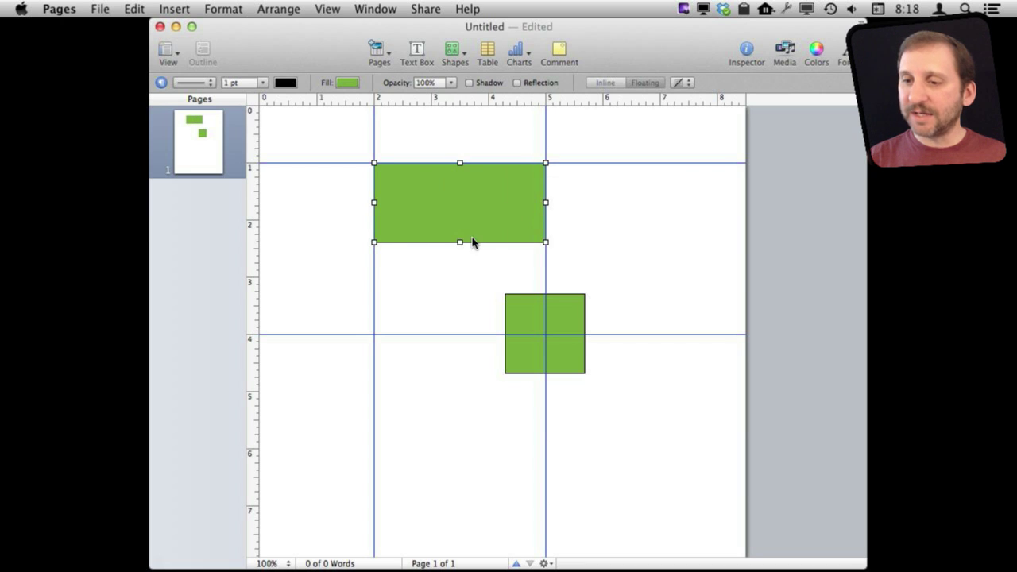
left_click_drag(459, 241, 443, 332)
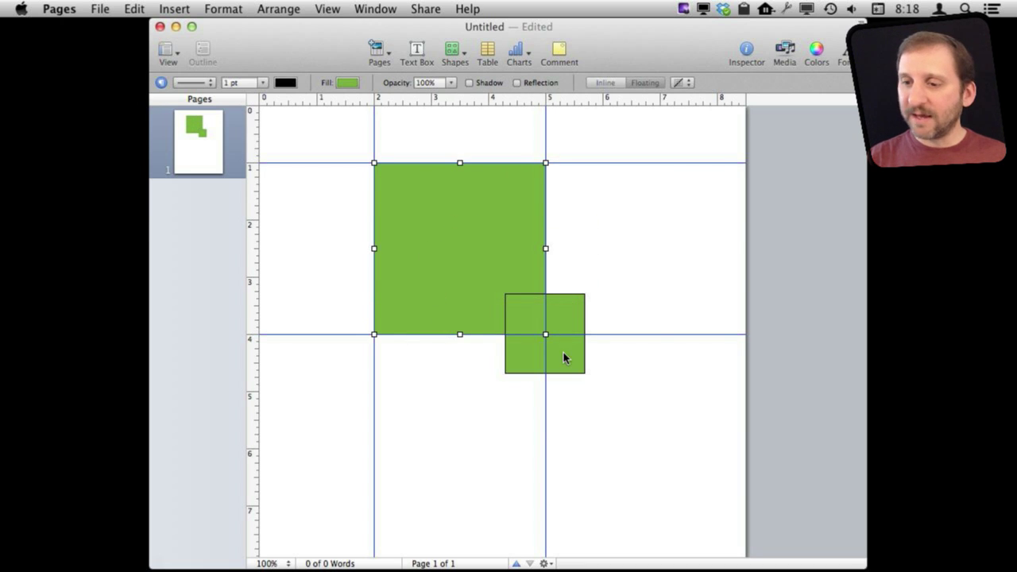
Move the small square below the big rectangle and widen it to match
left_click_drag(563, 358, 426, 407)
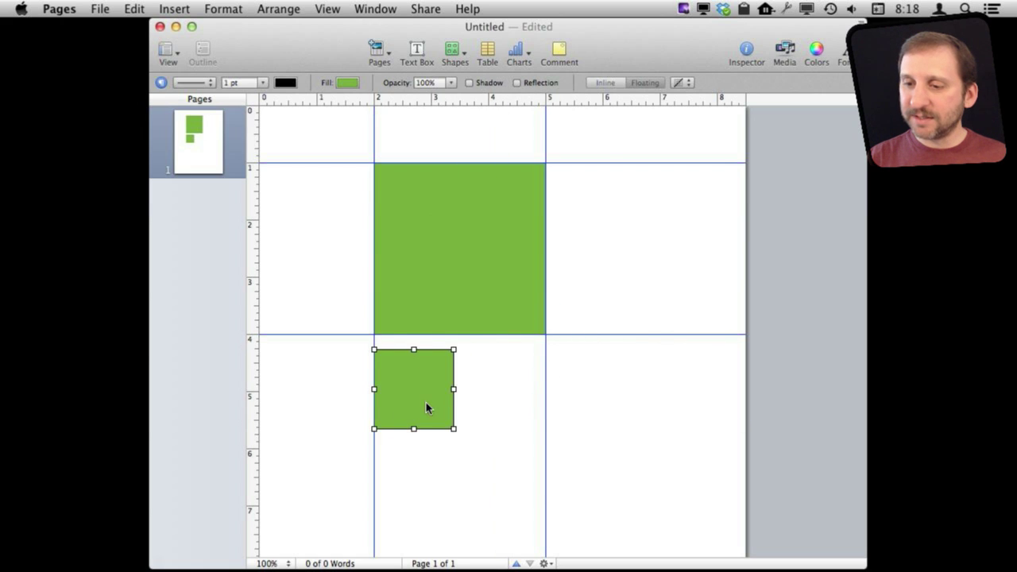
left_click_drag(452, 389, 545, 380)
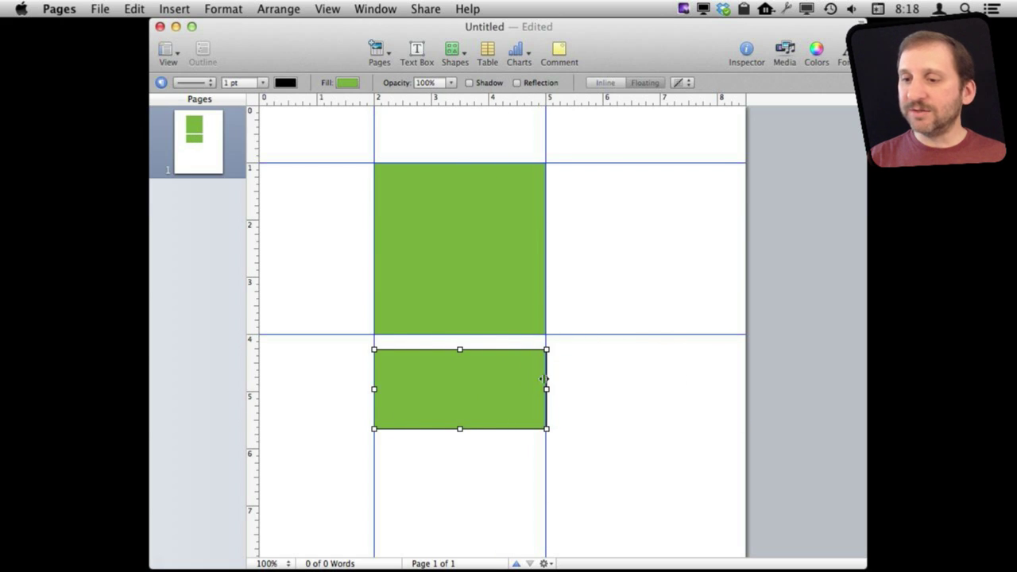
left_click(630, 235)
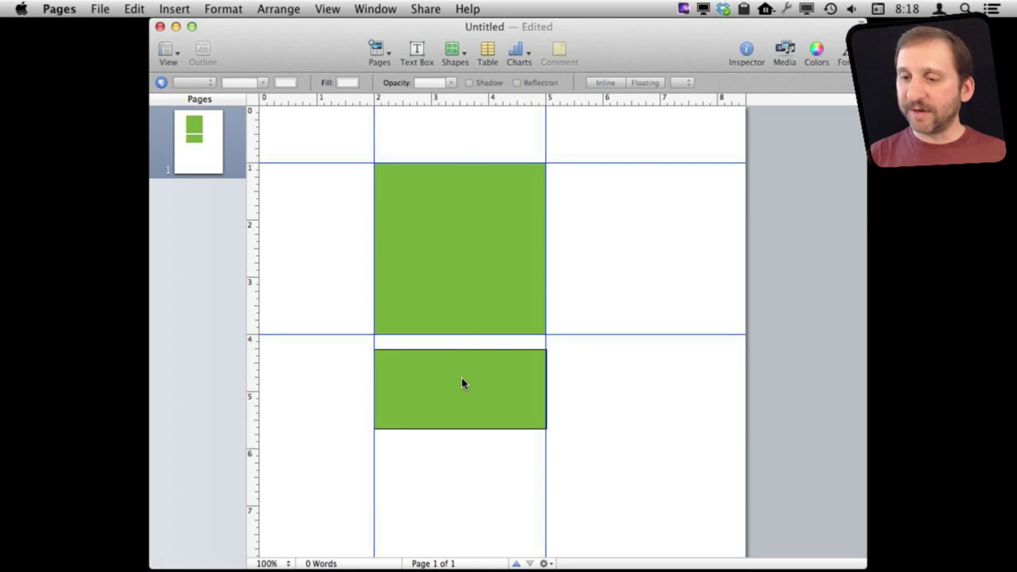
left_click(453, 316)
Adjust the upper rectangle's height by dragging its bottom edge
left_click_drag(458, 333, 459, 325)
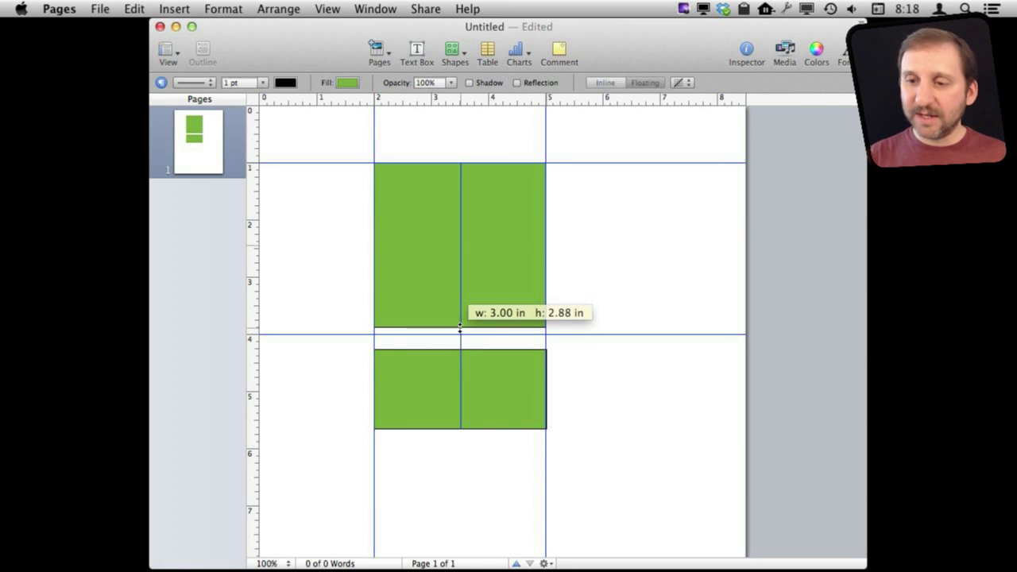
mouse_move(459, 326)
left_mouse_down()
mouse_move(459, 295)
mouse_move(455, 339)
mouse_move(461, 288)
left_mouse_up()
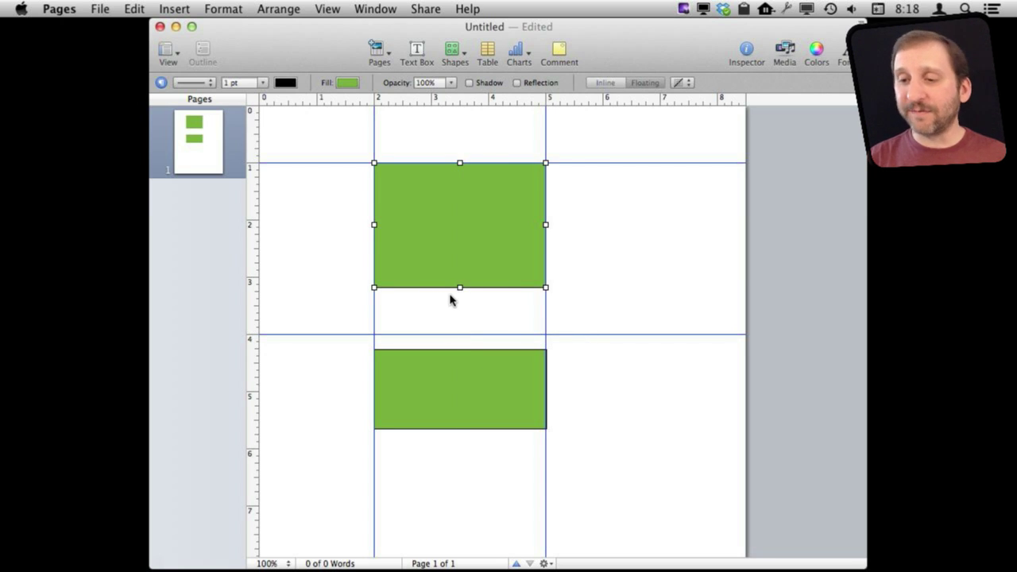
key("super+space")
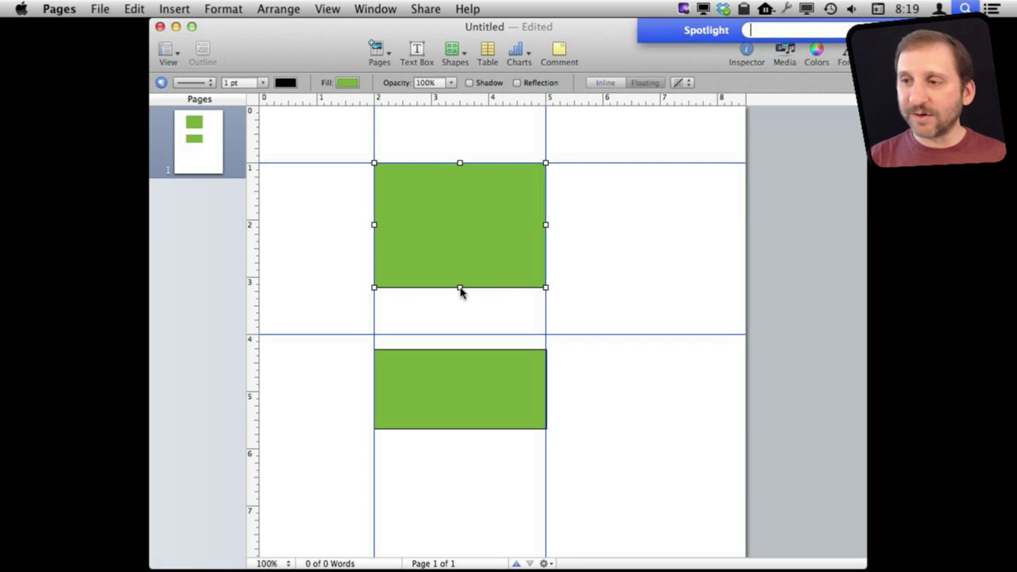
left_click(473, 309)
left_click(465, 284)
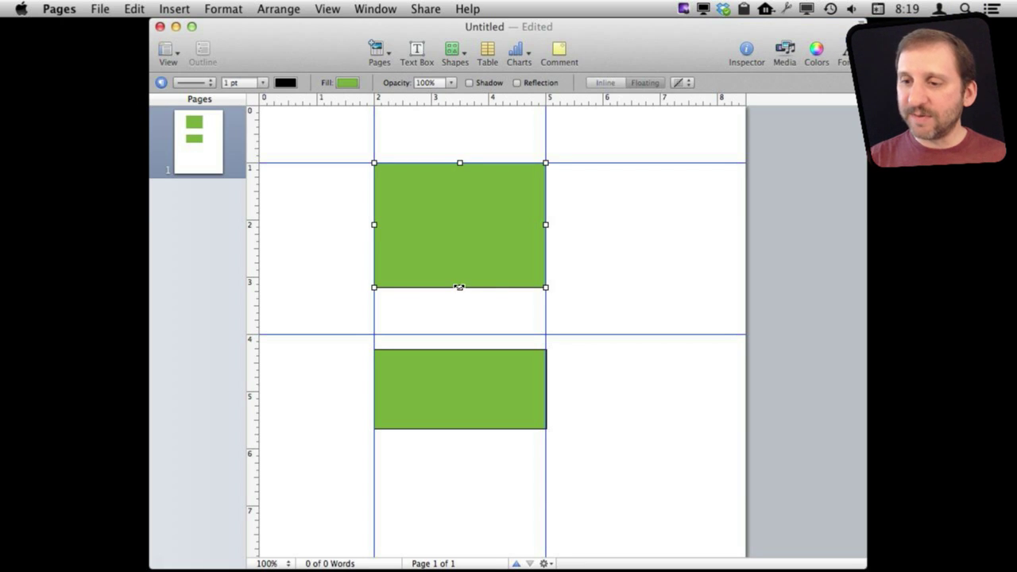
Undo an accidental 15° rotation and shorten the upper rectangle to end well above 4 in
left_click_drag(459, 287, 477, 312)
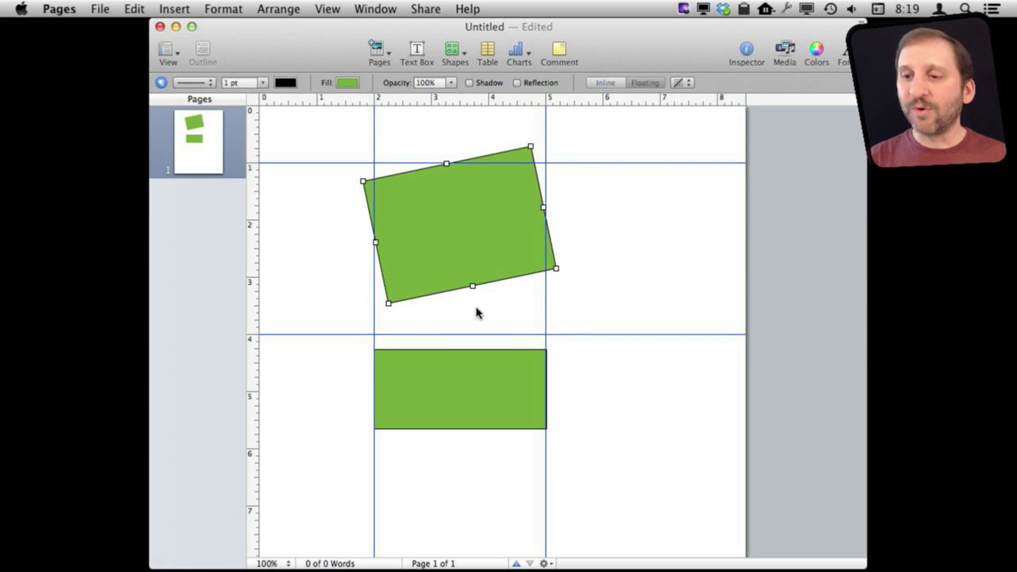
key("super+z")
left_click(451, 316)
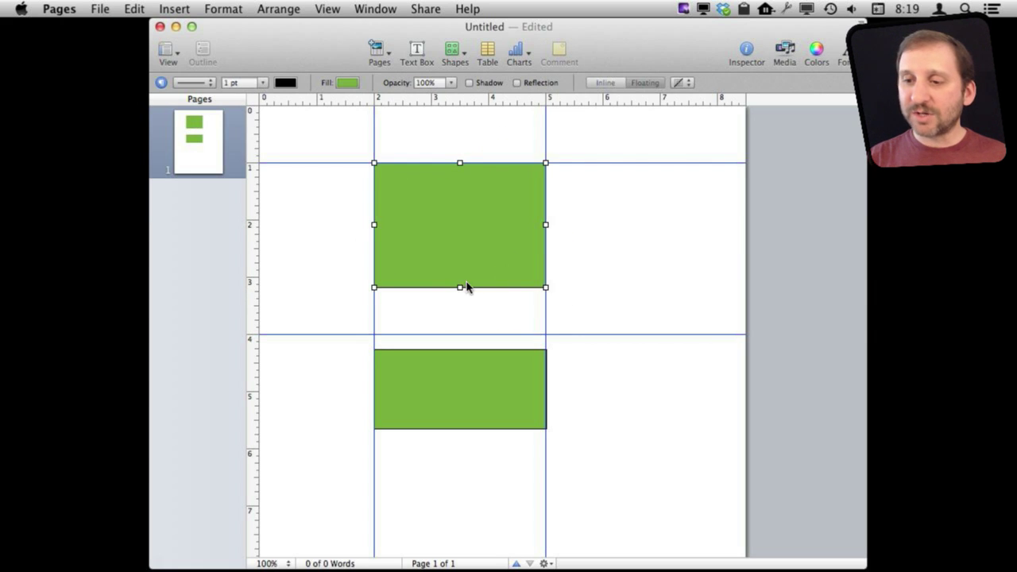
left_click_drag(459, 287, 444, 337)
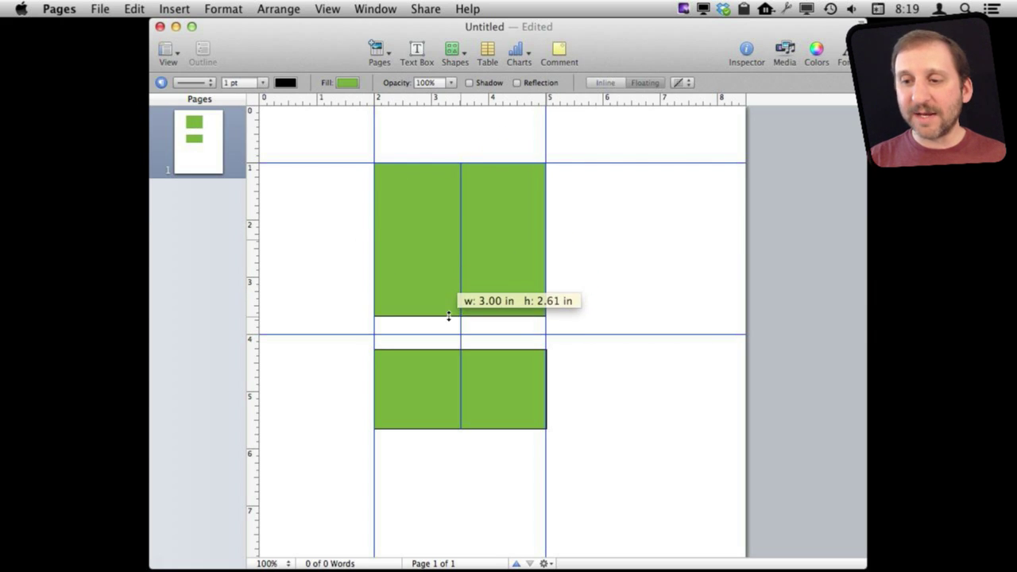
left_click_drag(443, 337, 453, 269)
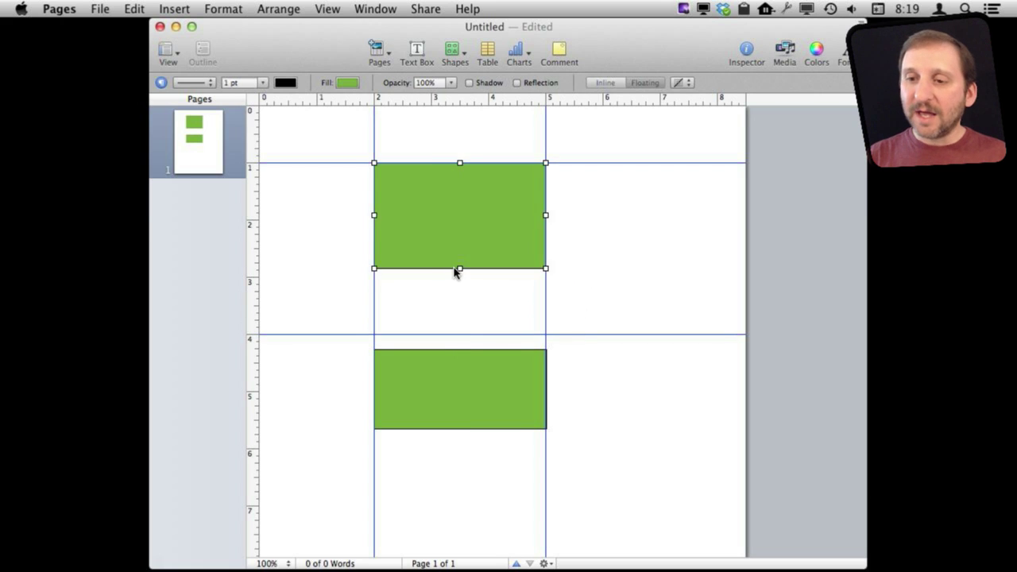
left_click(347, 252)
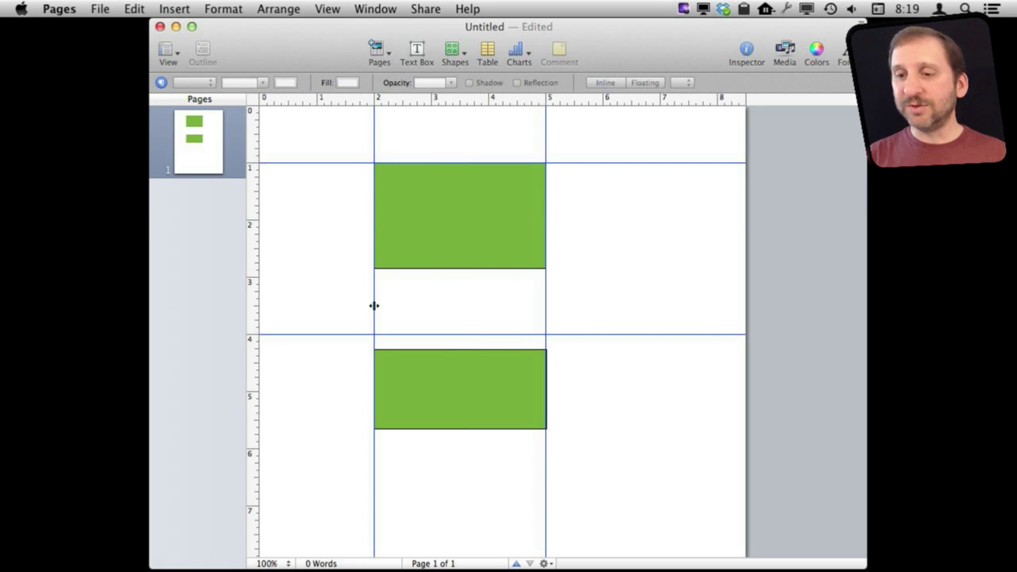
Delete all ruler guides and stagger the rectangles, one at the top right and one lower left
left_click_drag(374, 305, 240, 279)
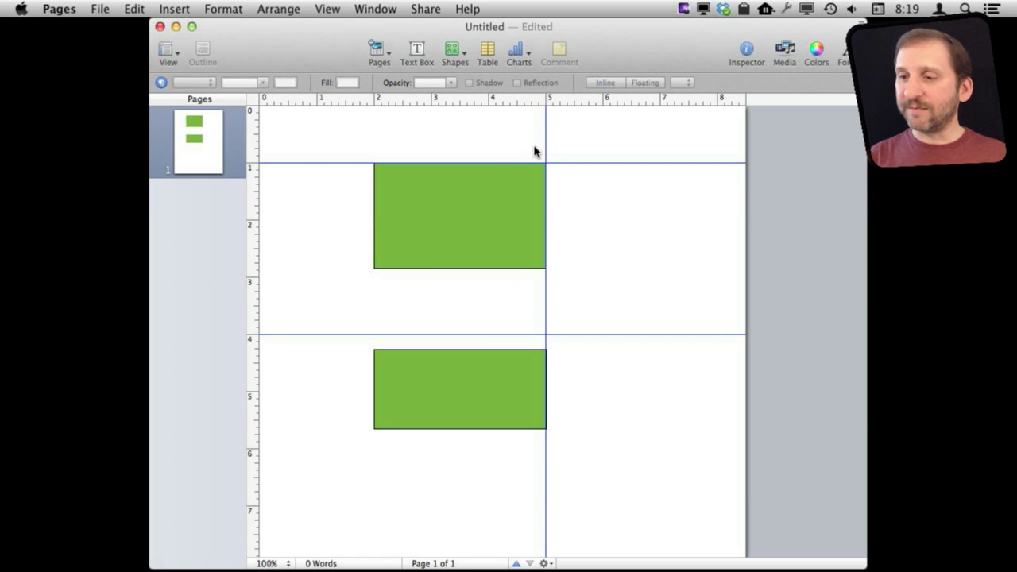
left_click_drag(568, 162, 311, 45)
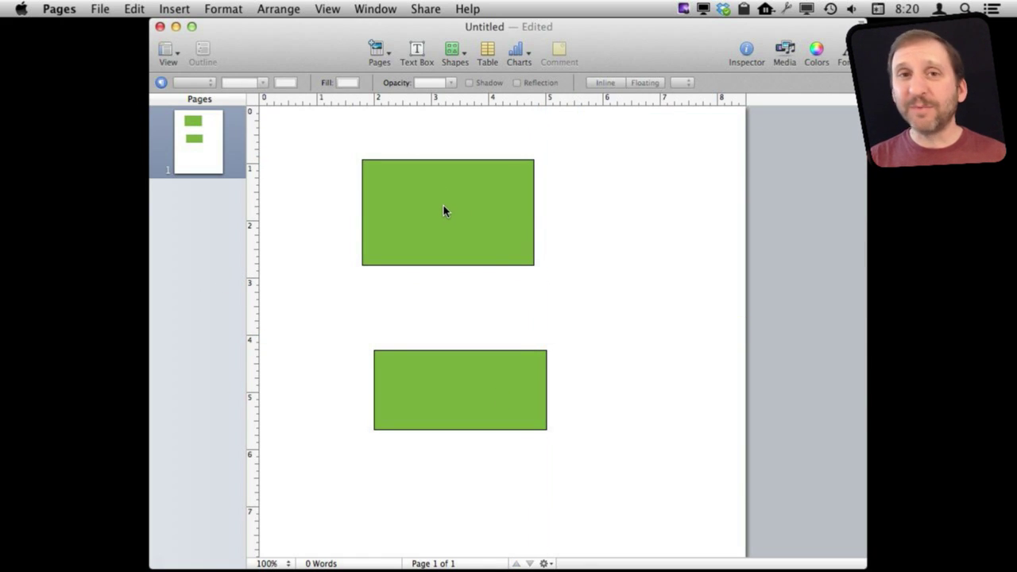
left_click_drag(444, 206, 500, 208)
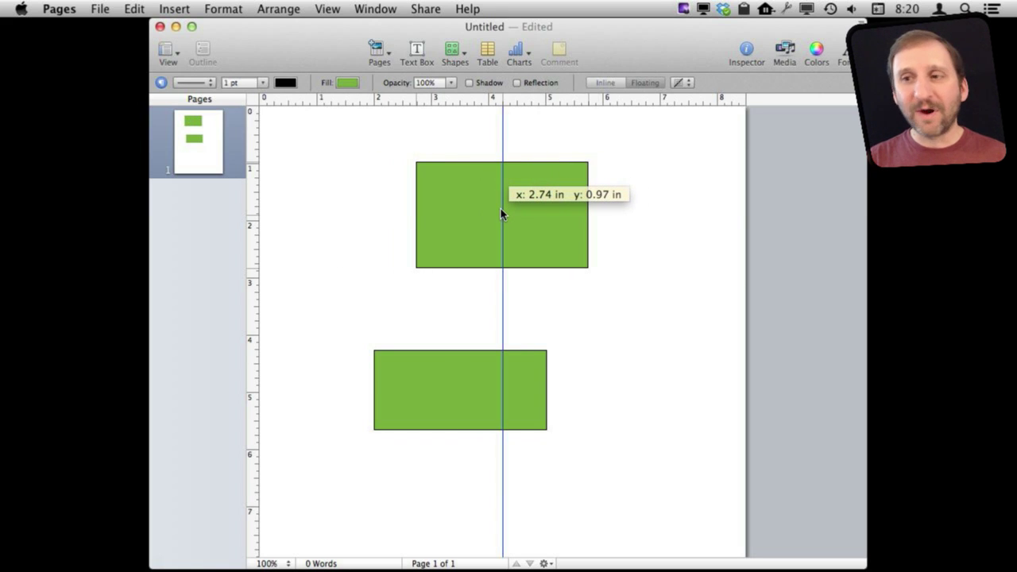
mouse_move(501, 208)
left_mouse_down()
mouse_move(573, 386)
mouse_move(574, 431)
mouse_move(583, 429)
mouse_move(599, 422)
mouse_move(643, 345)
mouse_move(643, 246)
mouse_move(630, 223)
mouse_move(362, 209)
mouse_move(474, 209)
mouse_move(462, 213)
left_mouse_up()
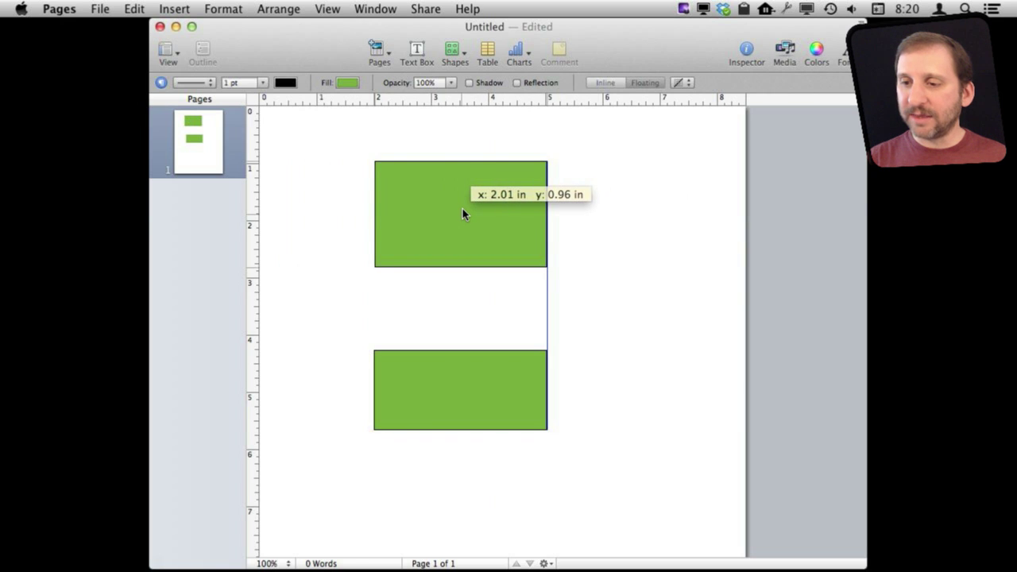
mouse_move(452, 388)
left_mouse_down()
mouse_move(644, 238)
mouse_move(642, 218)
left_mouse_up()
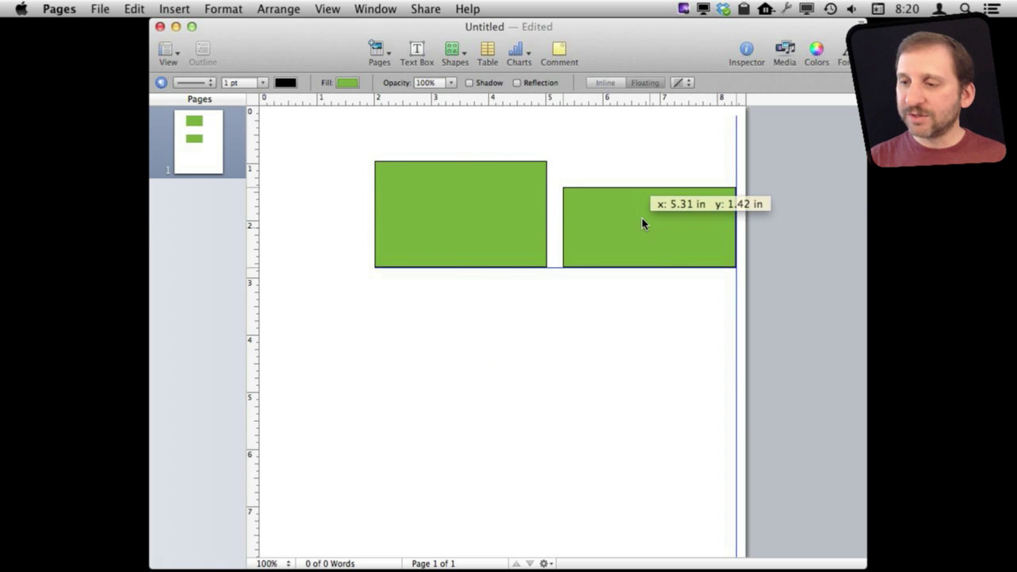
mouse_move(539, 215)
left_mouse_down()
mouse_move(557, 325)
mouse_move(536, 309)
mouse_move(494, 315)
mouse_move(429, 275)
mouse_move(421, 298)
left_mouse_up()
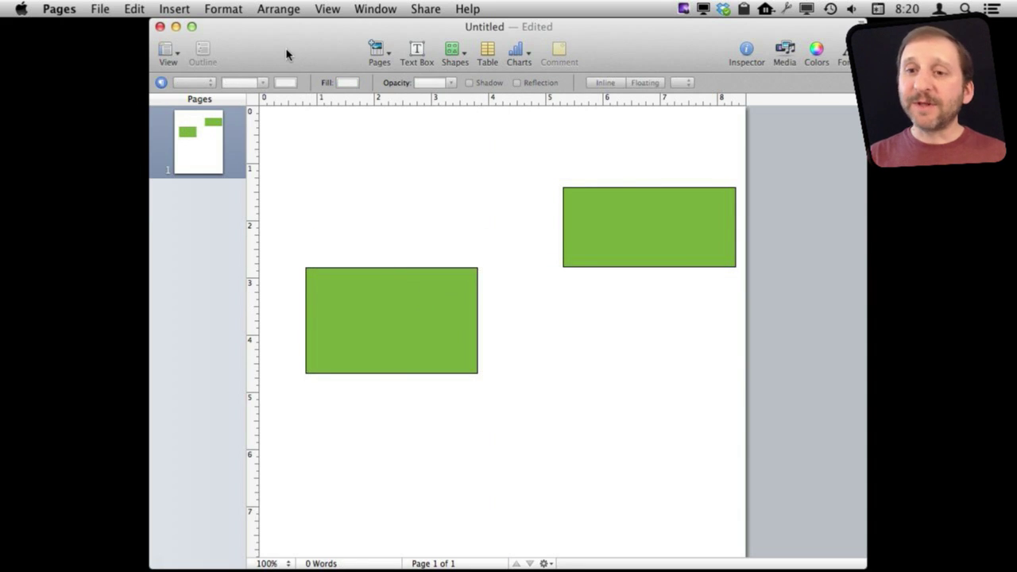
Open the Rulers preferences and keep inches as the ruler unit
left_click(59, 8)
left_click(79, 50)
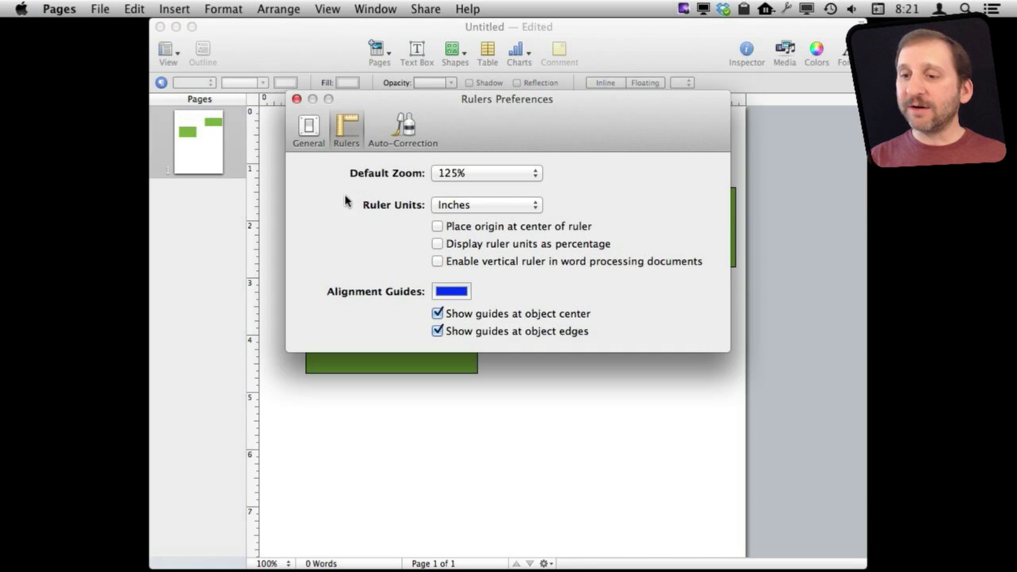
left_click(477, 209)
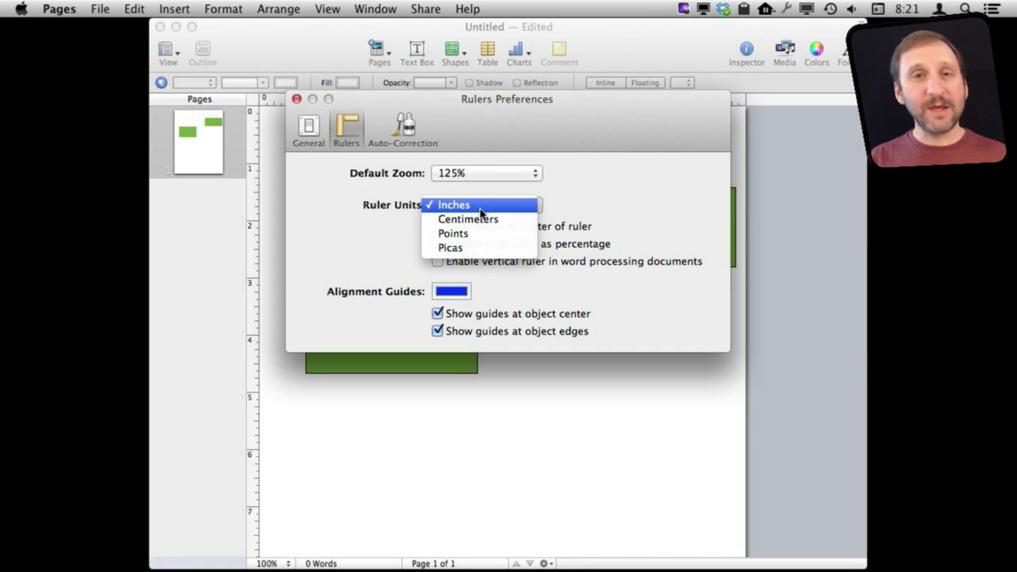
left_click(389, 229)
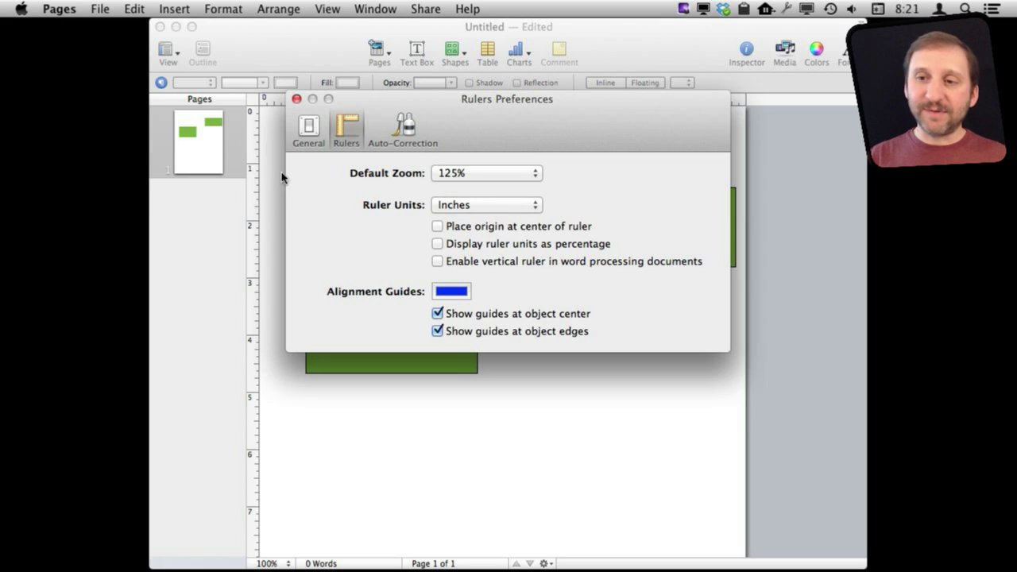
Turn the percentage ruler units option on, then off again
left_click(481, 246)
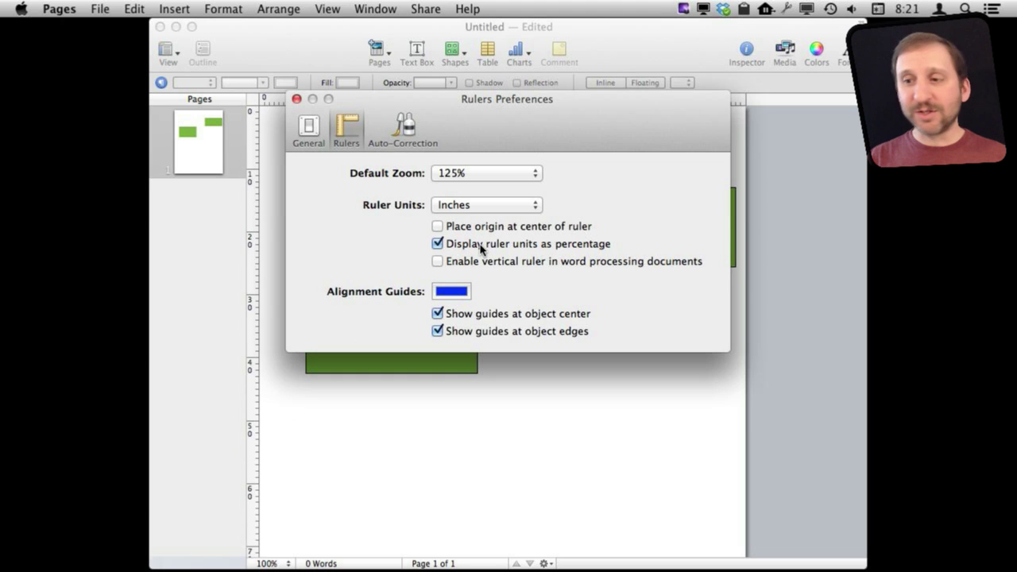
left_click(482, 246)
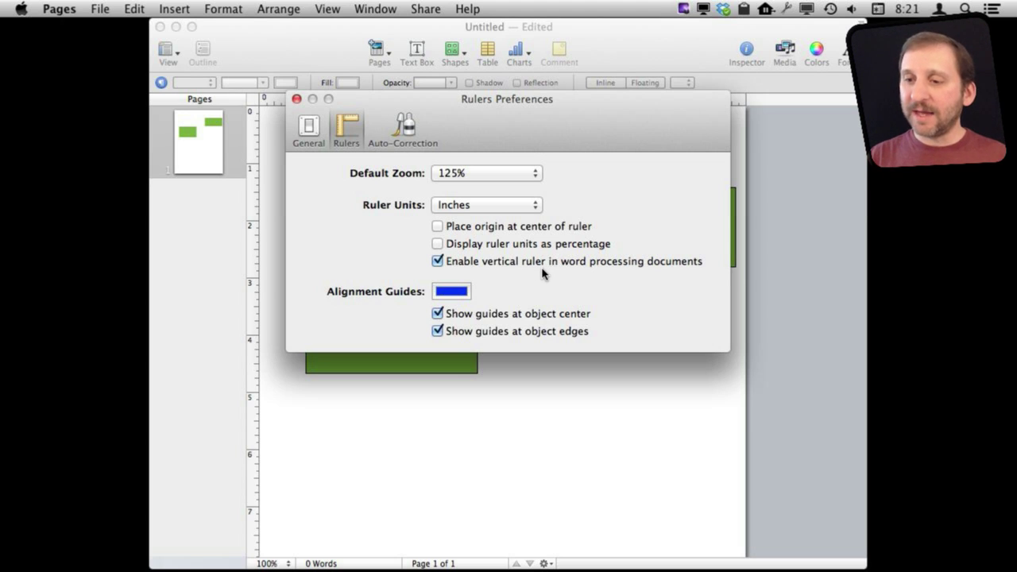
left_click(447, 293)
Make the alignment guide colour red, then close the Colors panel and Rulers preferences
left_click_drag(328, 195, 354, 181)
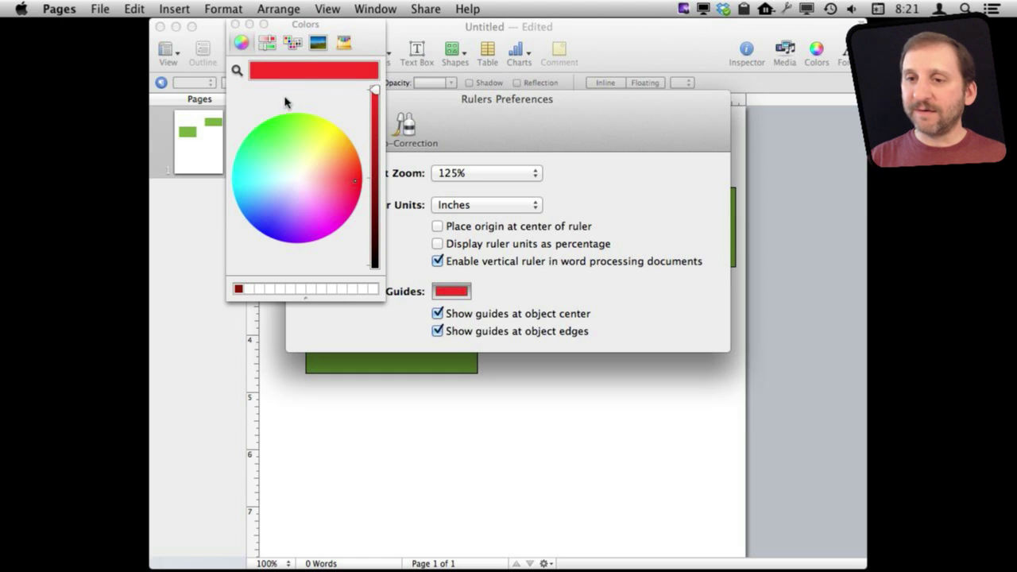
left_click(235, 25)
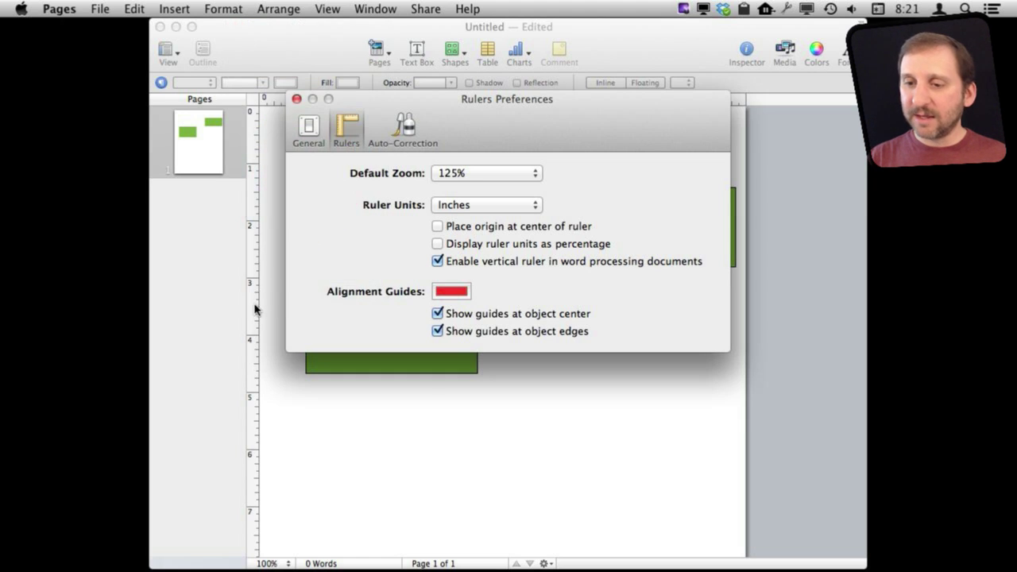
key("super+w")
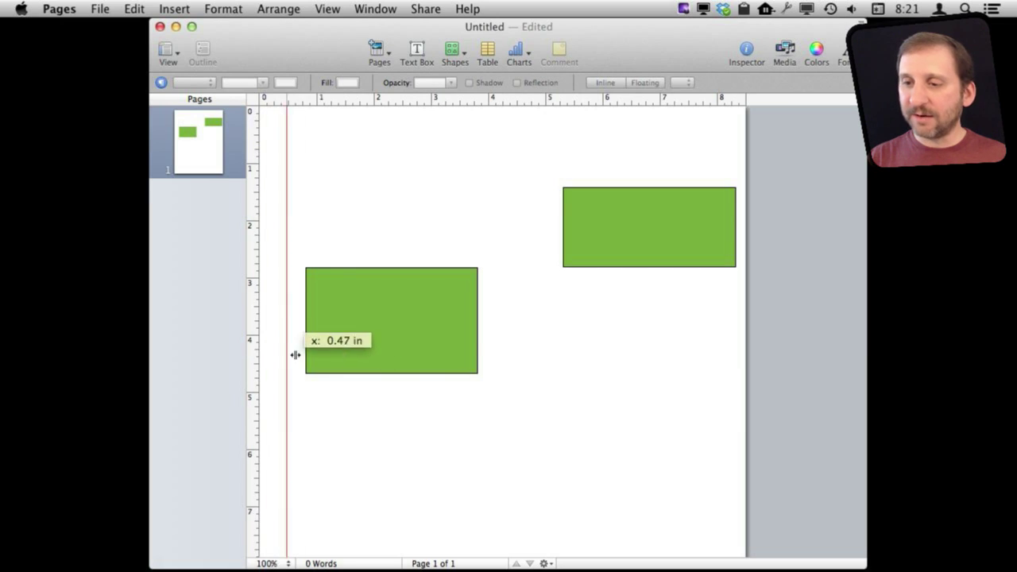